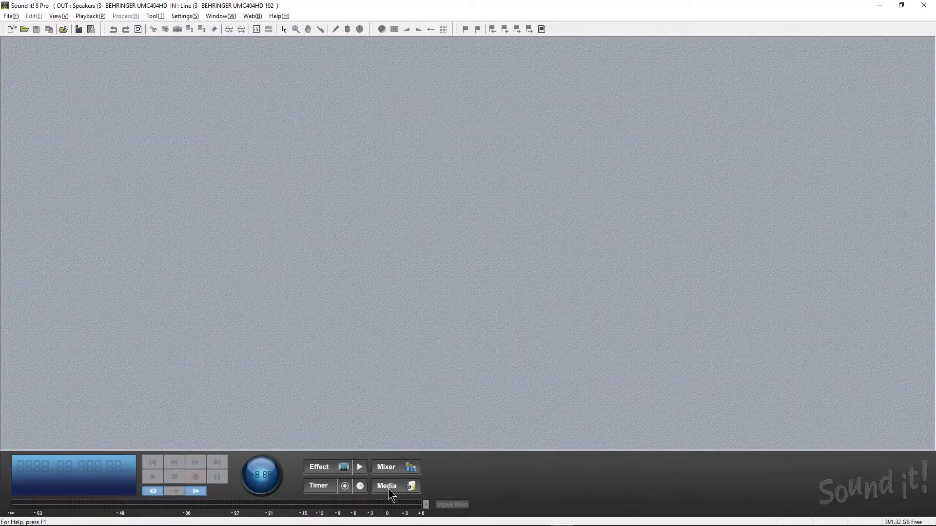
- Open Omni(2).wav from the Music folder in the Media Browser, then close the browser
{"action": "left_click", "coordinate": [388, 487]}
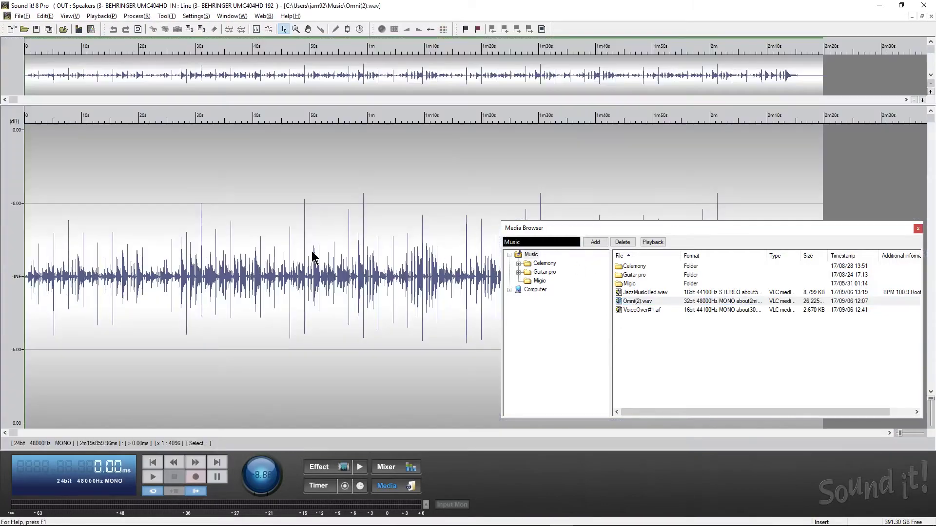
{"action": "left_click", "coordinate": [274, 279]}
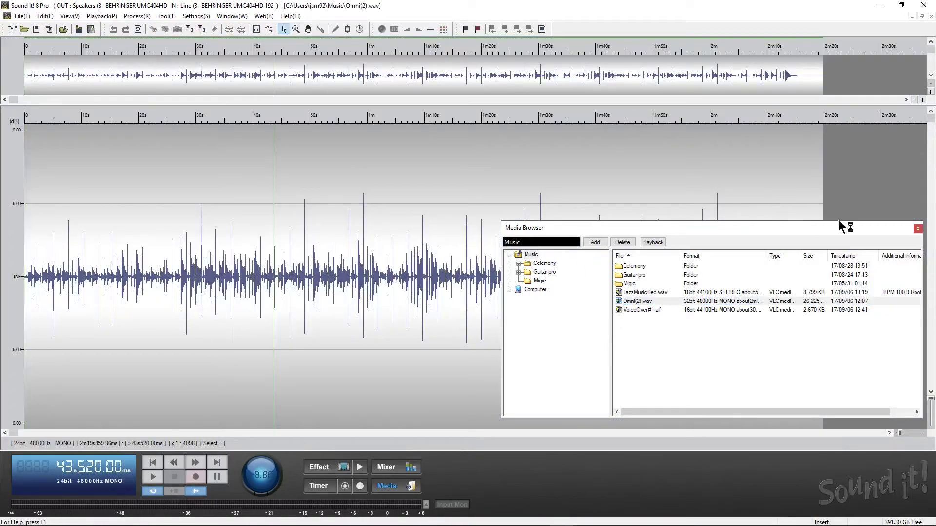
{"action": "left_click", "coordinate": [918, 230]}
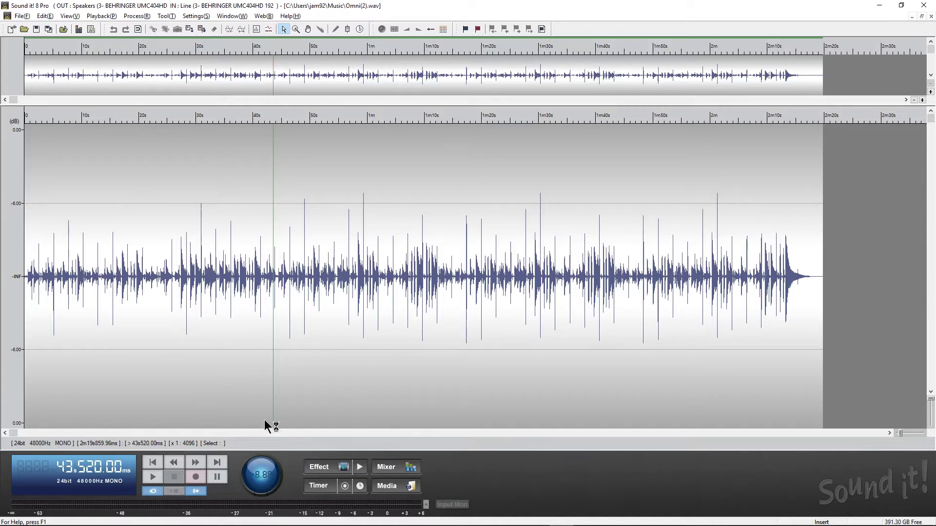
- Play the recording briefly from the beginning to audition it
{"action": "left_click", "coordinate": [153, 462]}
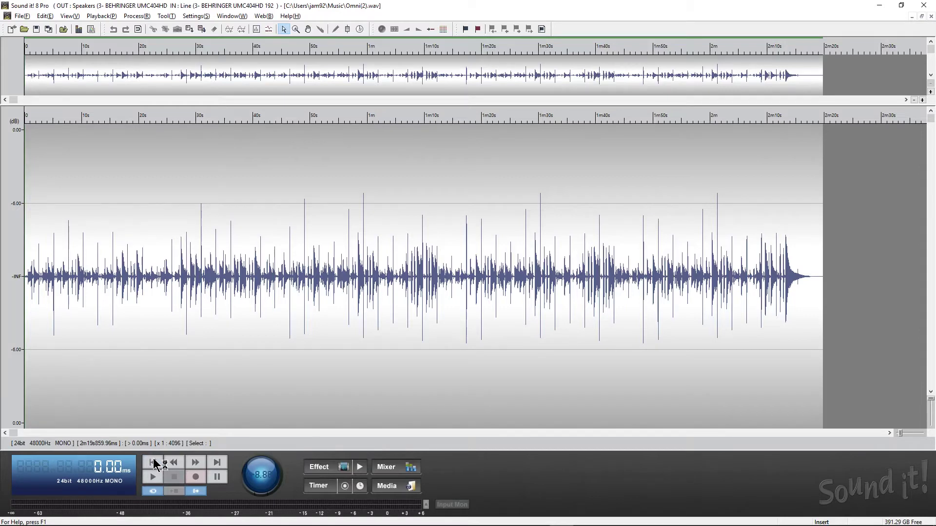
{"action": "key", "text": "space"}
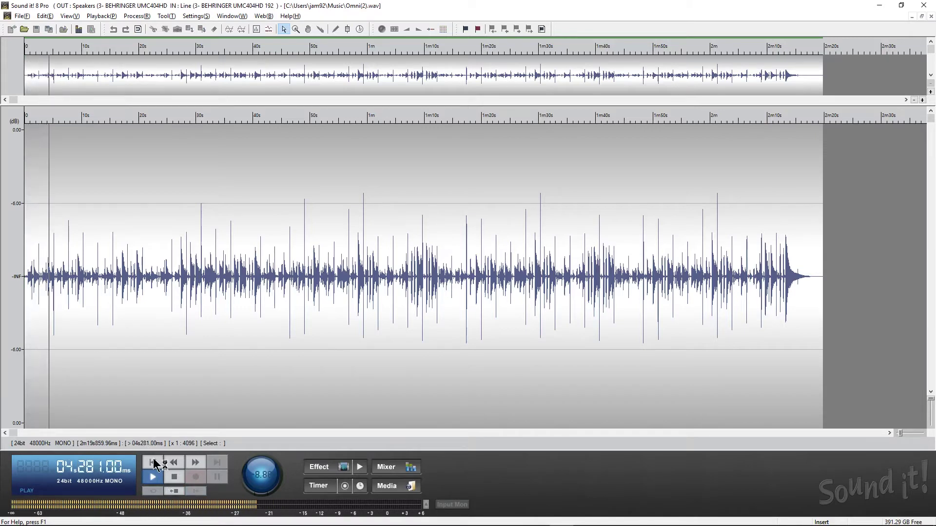
{"action": "key", "text": "space"}
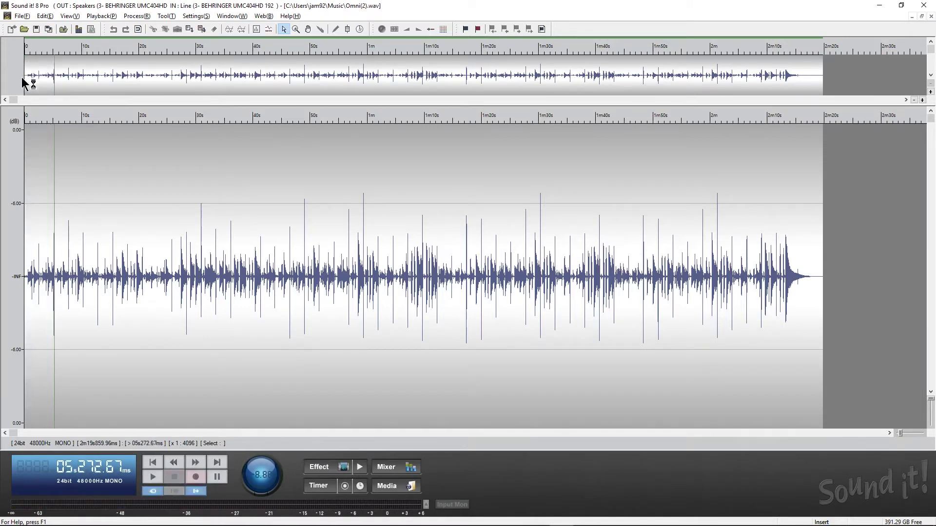
- Zoom into the start, select the silent 0–613.33 ms as noise sample, and play it
{"action": "left_click_drag", "start_coordinate": [22, 83], "coordinate": [14, 105]}
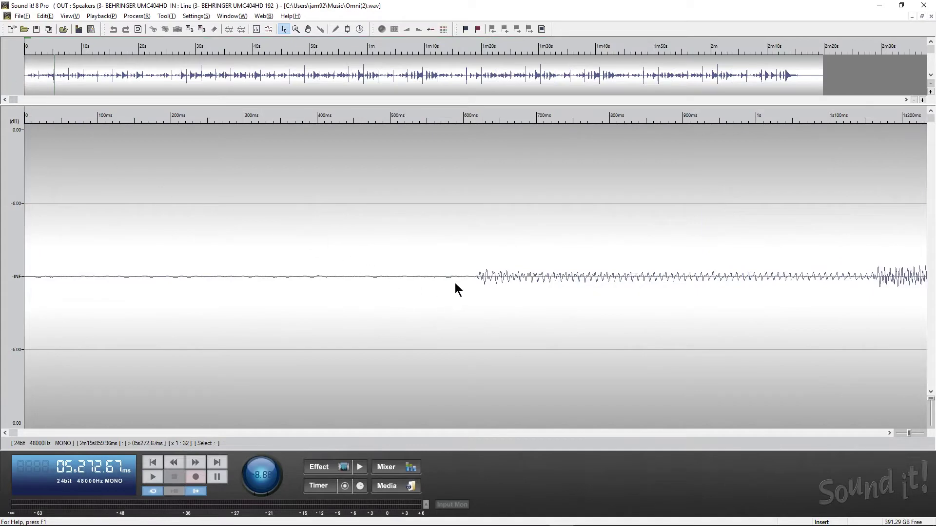
{"action": "left_click_drag", "start_coordinate": [473, 287], "coordinate": [2, 300]}
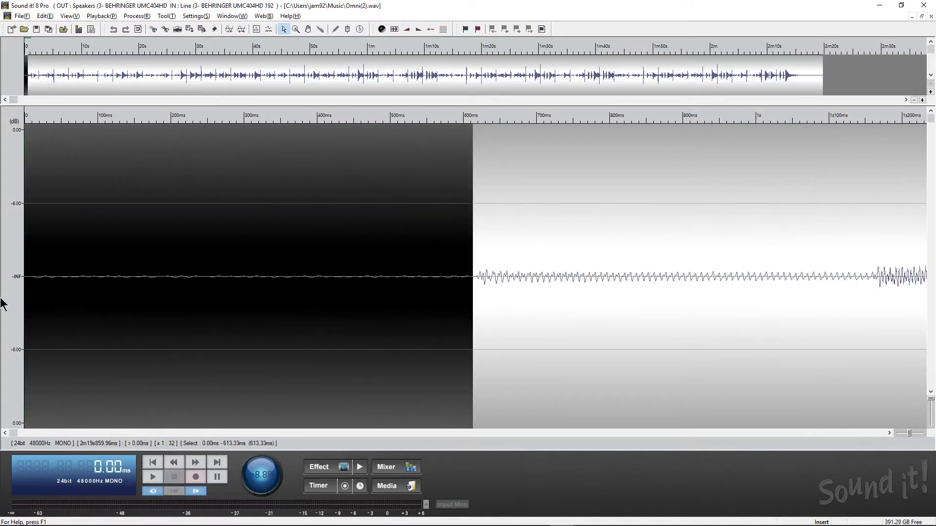
{"action": "double_click", "coordinate": [58, 73]}
{"action": "key", "text": "space"}
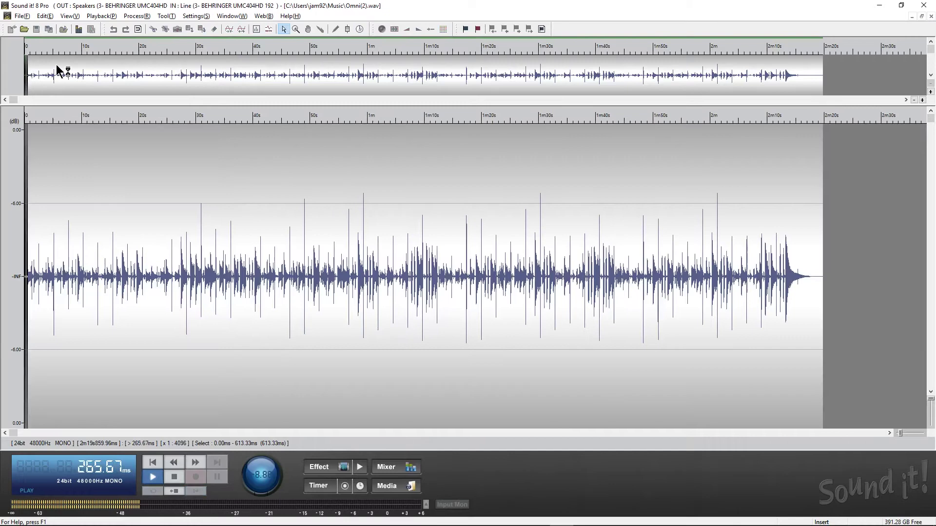
- Open Sonnox Restoration and load the De-Noiser into Noise Reduction slot 1
{"action": "left_click", "coordinate": [136, 16]}
{"action": "left_click", "coordinate": [178, 122]}
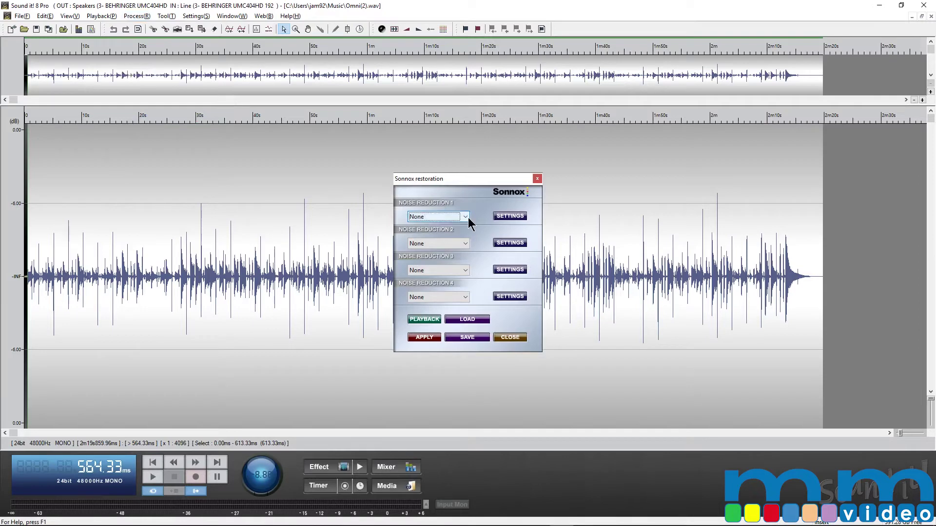
{"action": "left_click", "coordinate": [465, 217]}
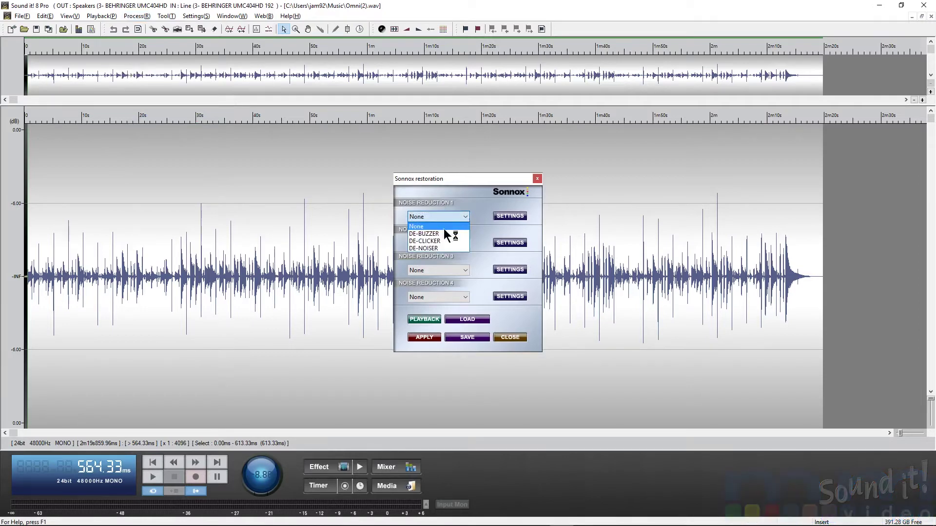
{"action": "left_click", "coordinate": [444, 248]}
- Freeze the De-Noiser's learned noise profile from the preview, then return to the start
{"action": "left_click", "coordinate": [502, 216]}
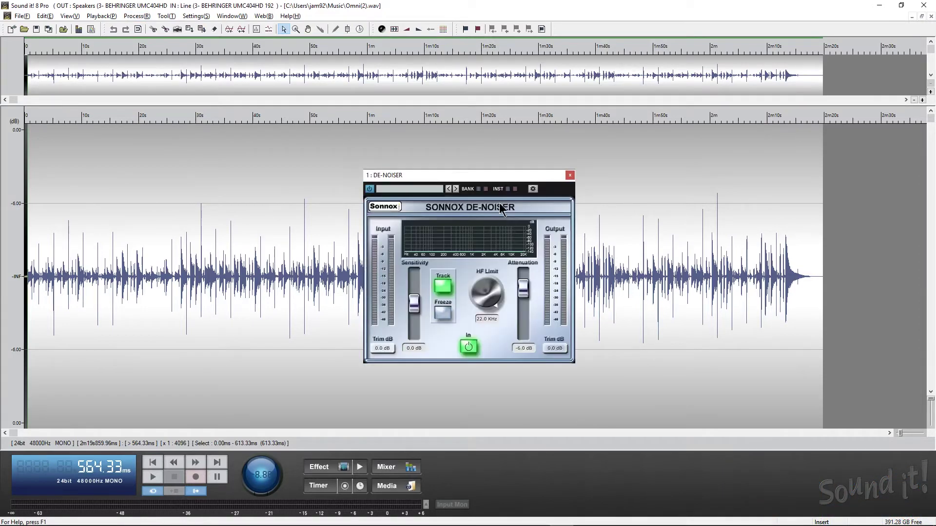
{"action": "left_click_drag", "start_coordinate": [463, 177], "coordinate": [665, 188]}
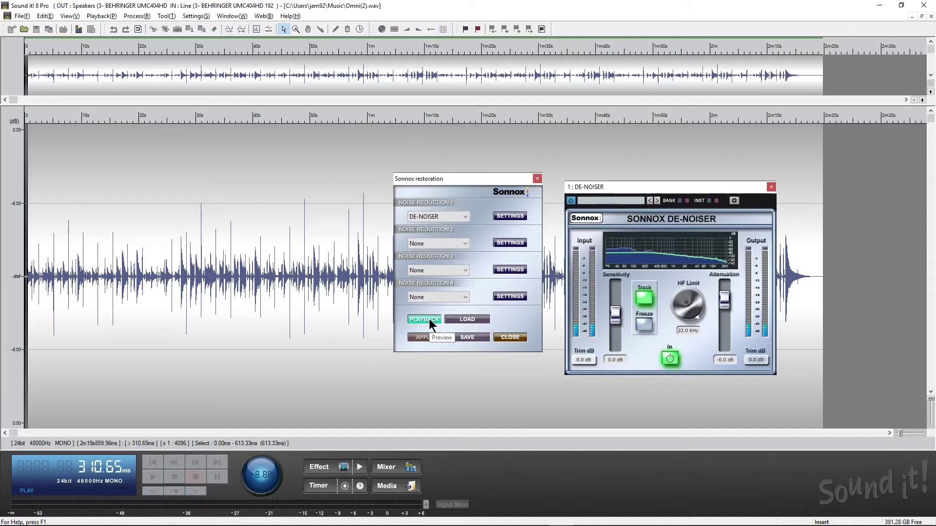
{"action": "left_click", "coordinate": [646, 326]}
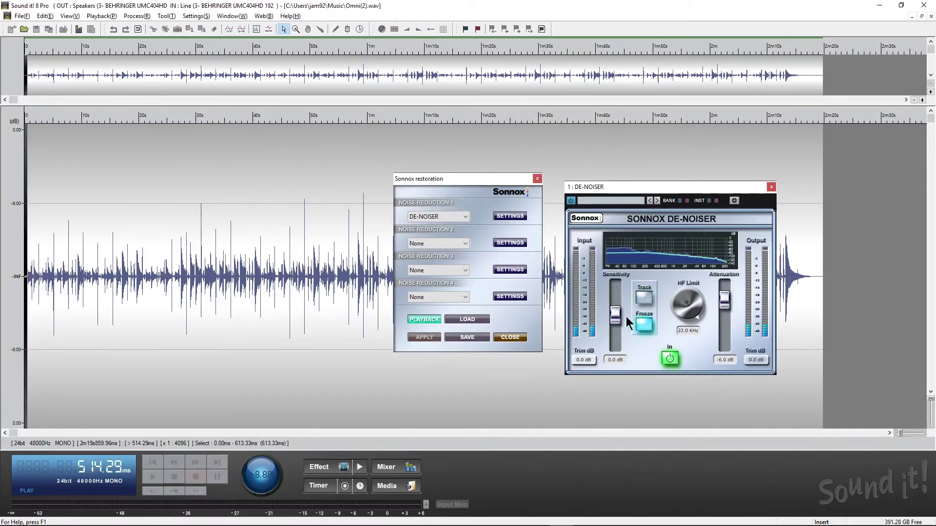
{"action": "left_click", "coordinate": [419, 319]}
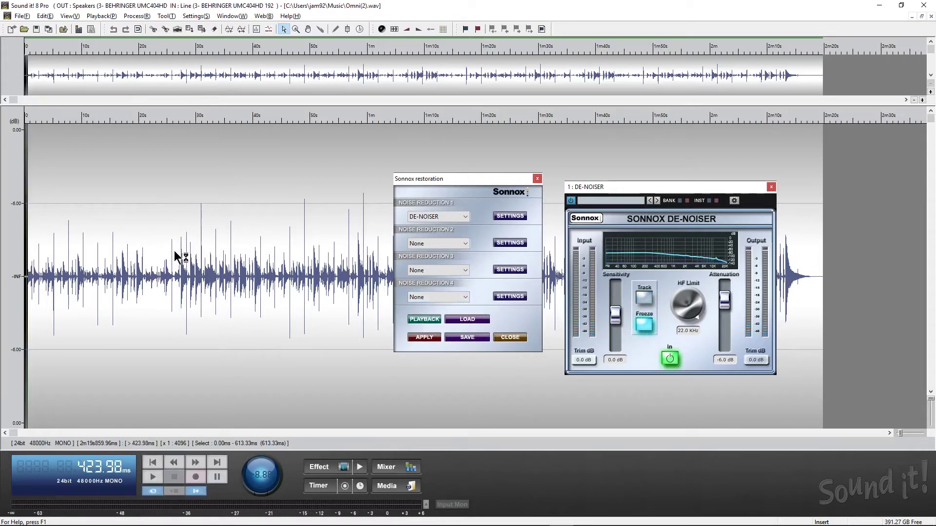
{"action": "left_click", "coordinate": [153, 464]}
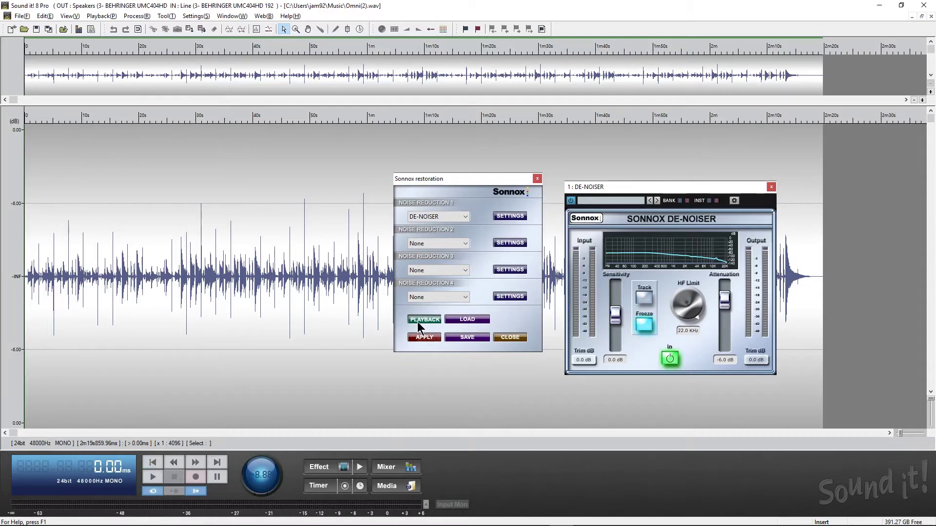
- Preview the de-noised audio, comparing it against the bypassed De-Noiser
{"action": "key", "text": "space"}
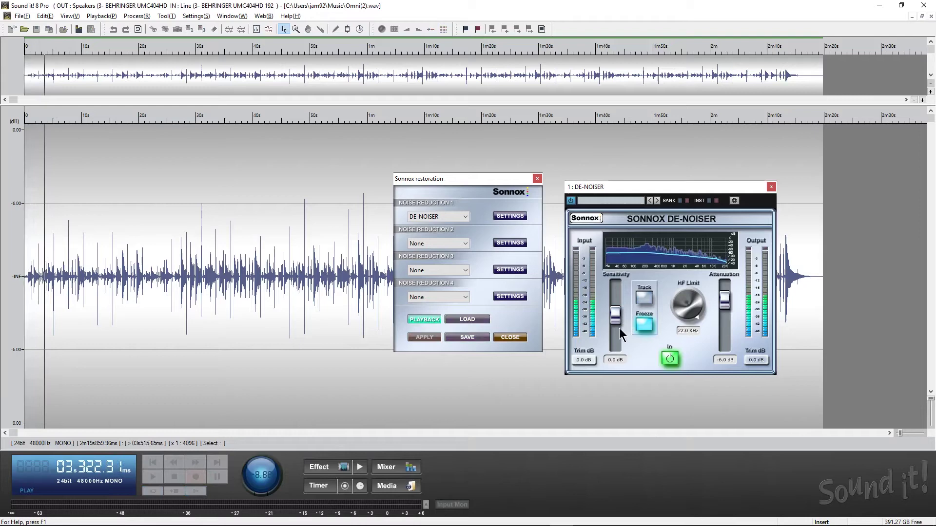
{"action": "left_click", "coordinate": [671, 357]}
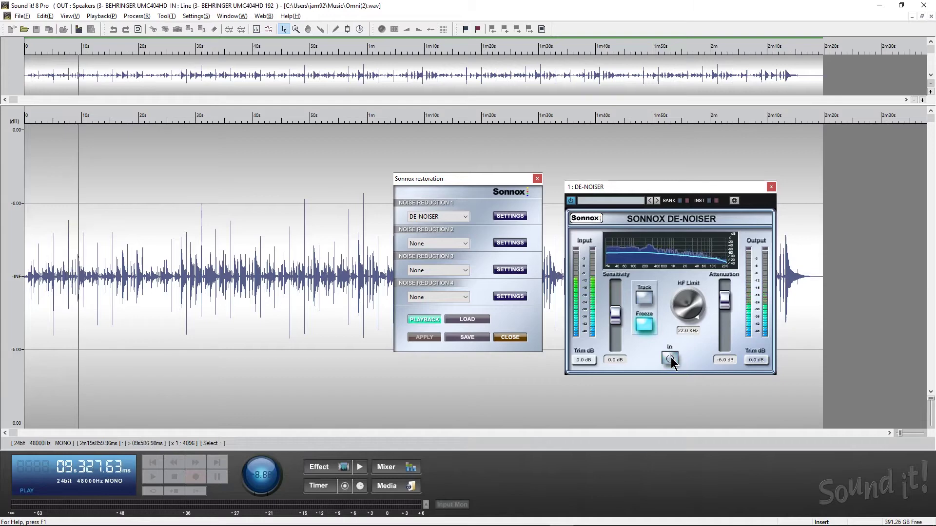
{"action": "left_click", "coordinate": [671, 358]}
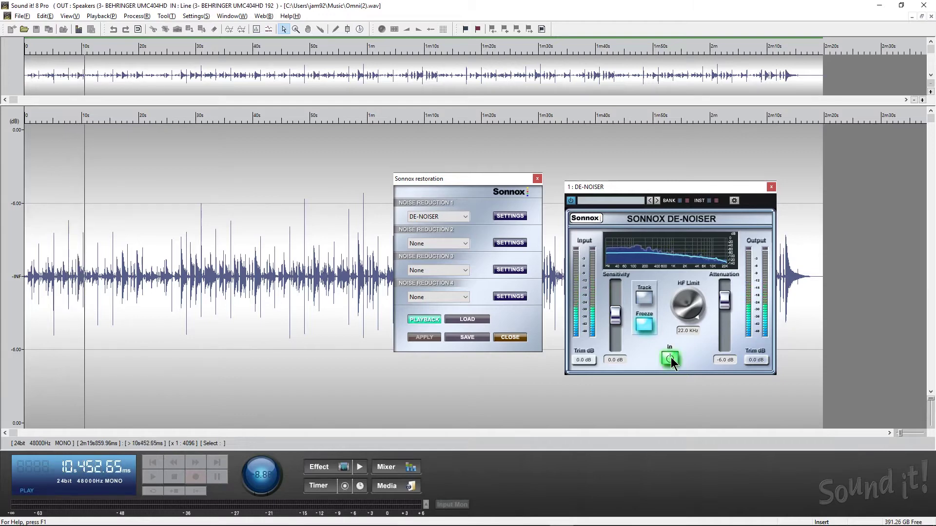
{"action": "left_click", "coordinate": [425, 319]}
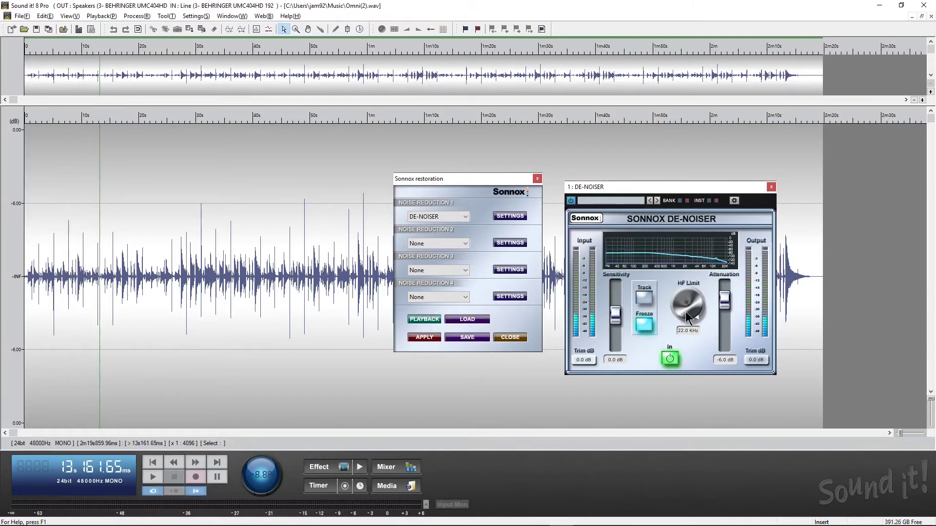
- Lower De-Noiser attenuation to -18 dB, compare with bypass, then reduce sensitivity slightly
{"action": "left_click_drag", "start_coordinate": [725, 299], "coordinate": [724, 343]}
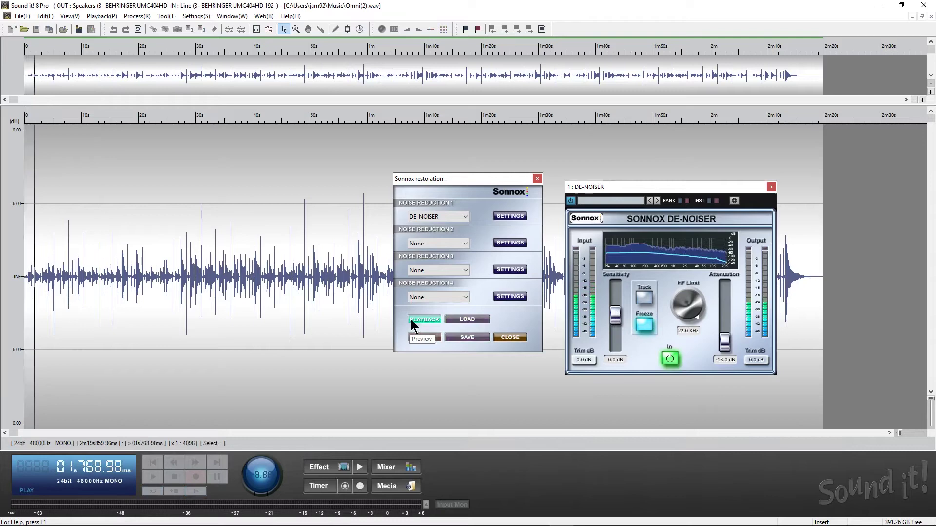
{"action": "left_click", "coordinate": [670, 359]}
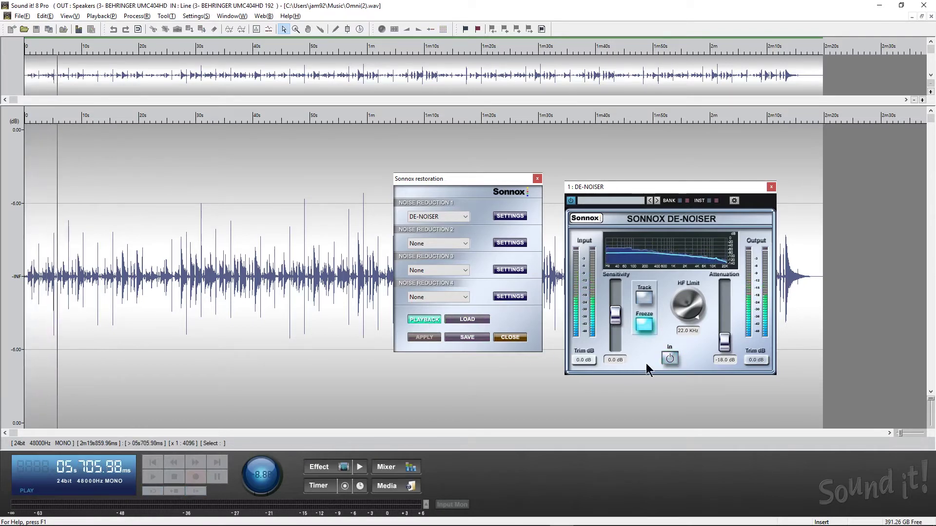
{"action": "left_click", "coordinate": [670, 357]}
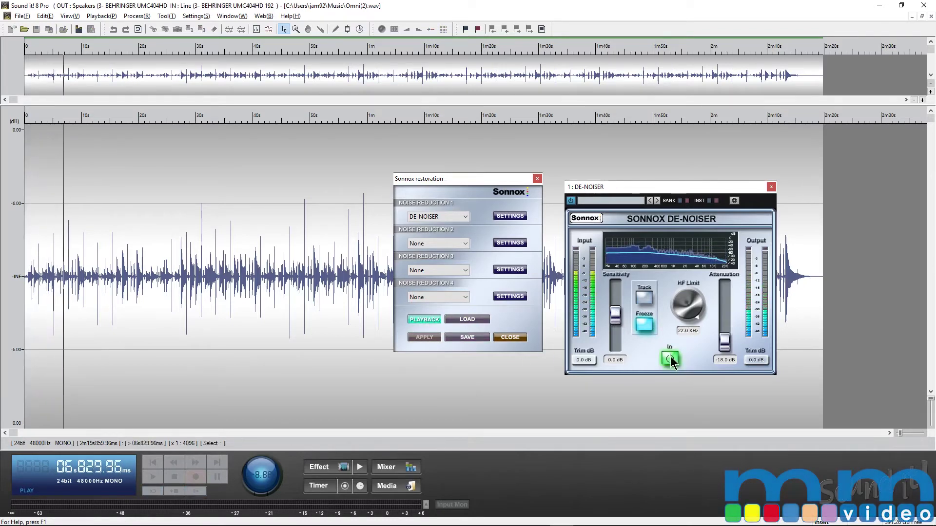
{"action": "left_click", "coordinate": [421, 319]}
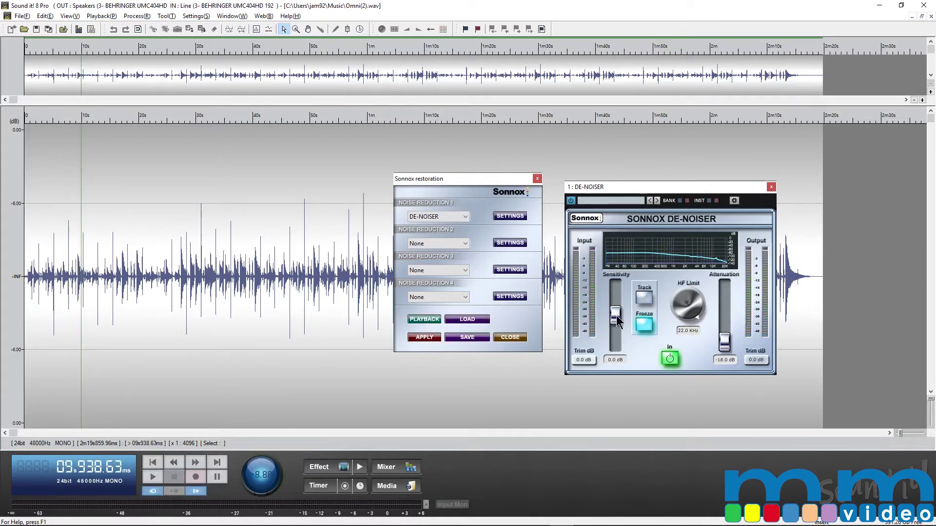
{"action": "left_click_drag", "start_coordinate": [616, 317], "coordinate": [615, 324]}
- Raise De-Noiser attenuation to about -10.2 dB, apply it, and close the restoration windows
{"action": "left_click_drag", "start_coordinate": [725, 343], "coordinate": [729, 329]}
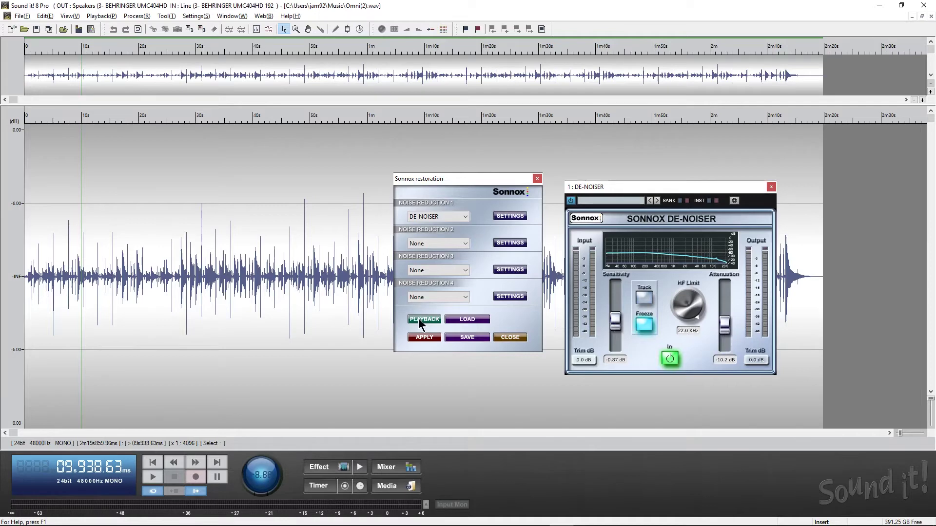
{"action": "left_click", "coordinate": [422, 337]}
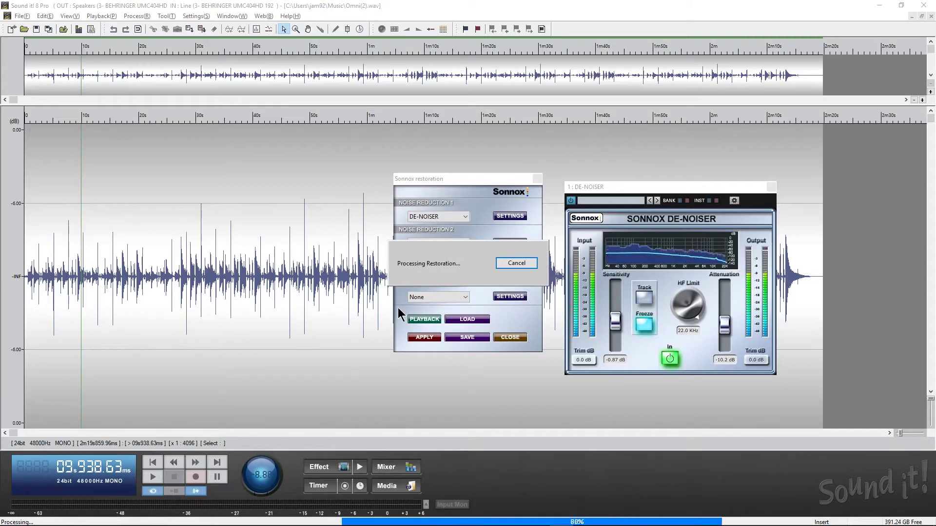
{"action": "left_click", "coordinate": [537, 179]}
- Listen to the de-noised recording from the start with the whole file selected
{"action": "left_click", "coordinate": [157, 466]}
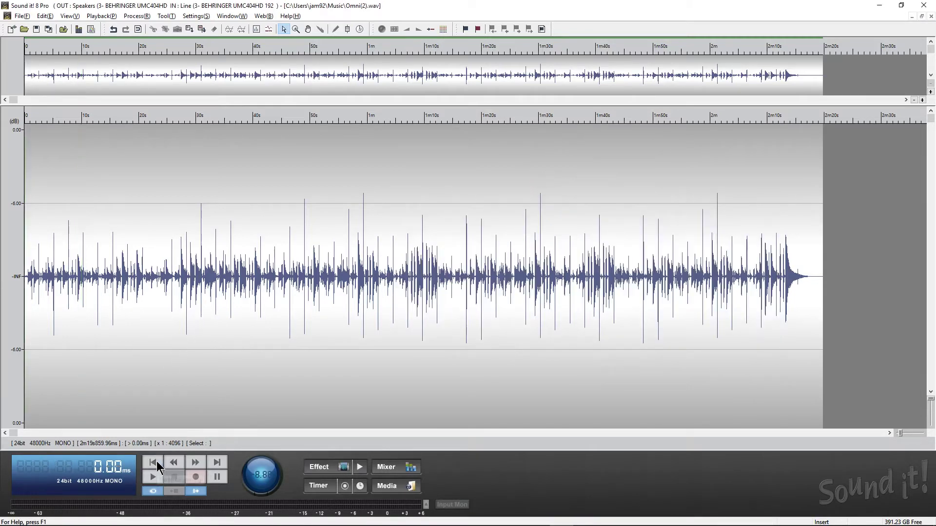
{"action": "key", "text": "space"}
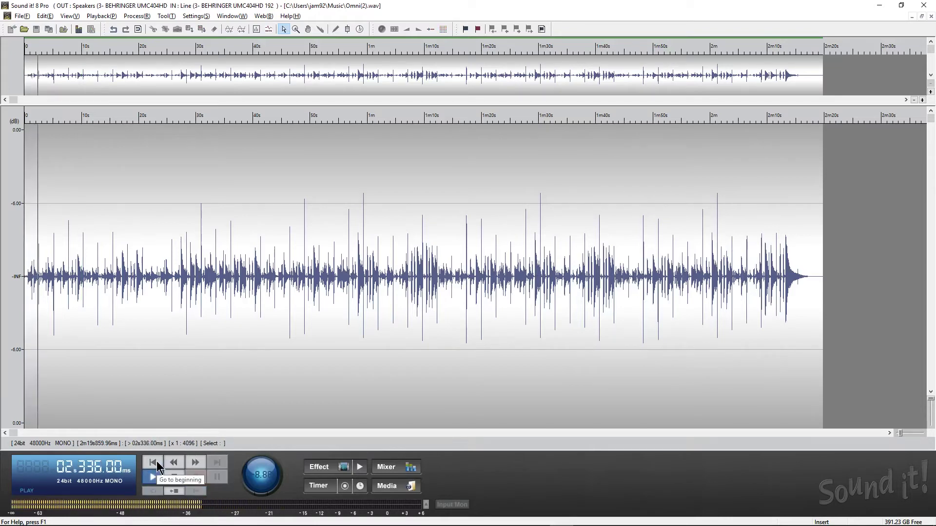
{"action": "key", "text": "space"}
{"action": "key", "text": "ctrl+a"}
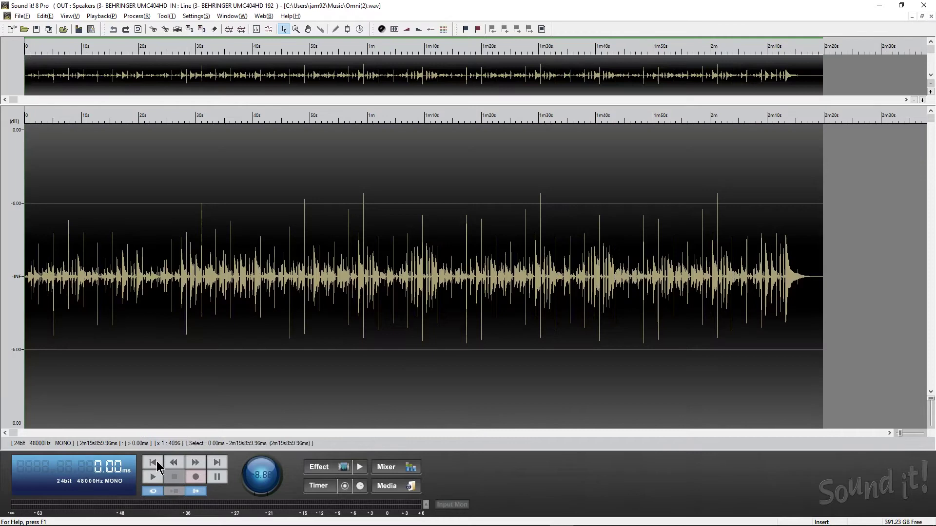
{"action": "key", "text": "space"}
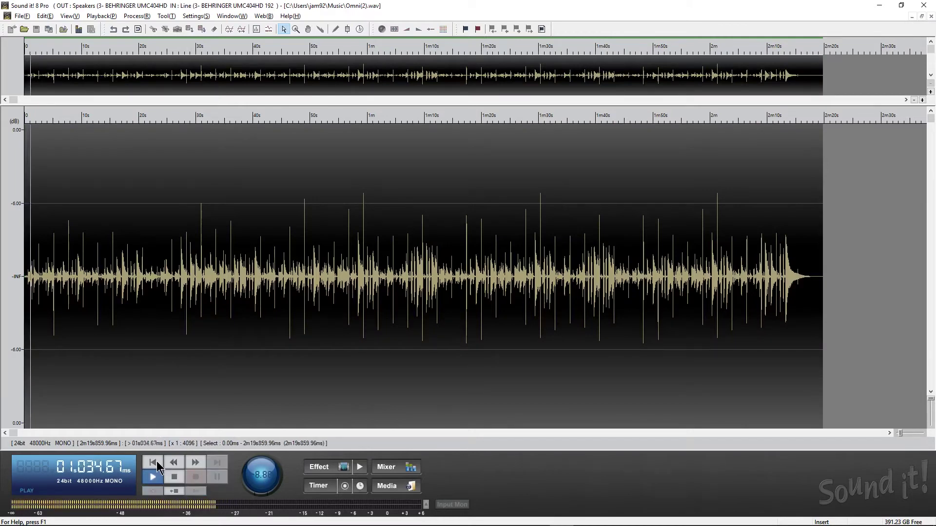
{"action": "key", "text": "space"}
- Redo 'Effect Sonnox Restoration' from the Undo History list and close it
{"action": "key", "text": "ctrl+h"}
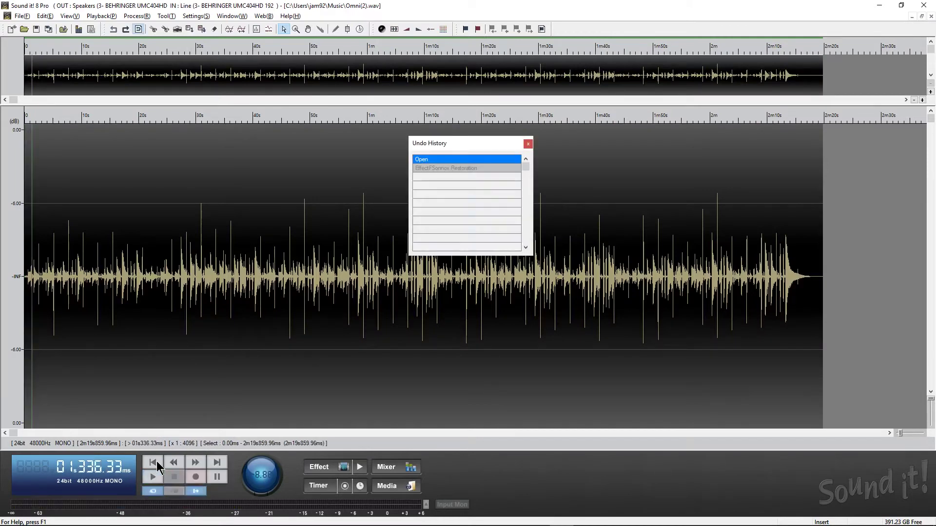
{"action": "left_click", "coordinate": [468, 168]}
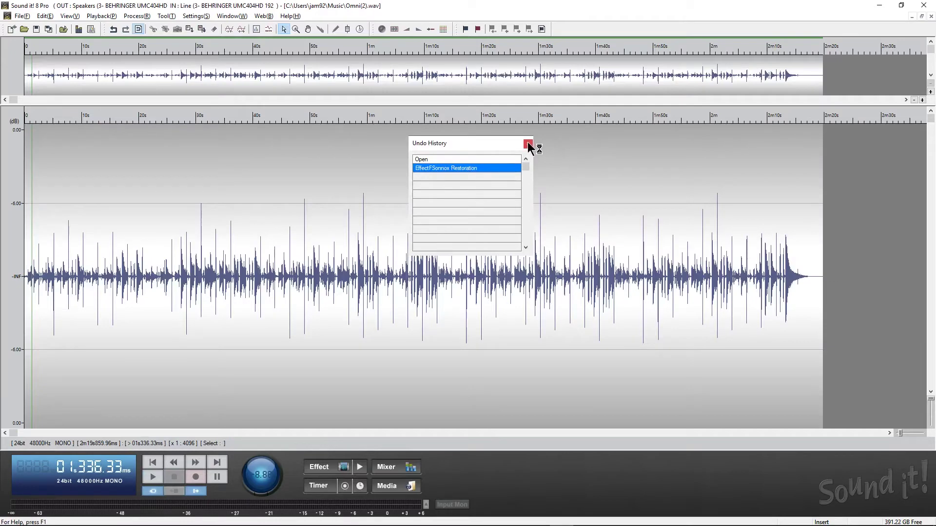
{"action": "left_click", "coordinate": [528, 144]}
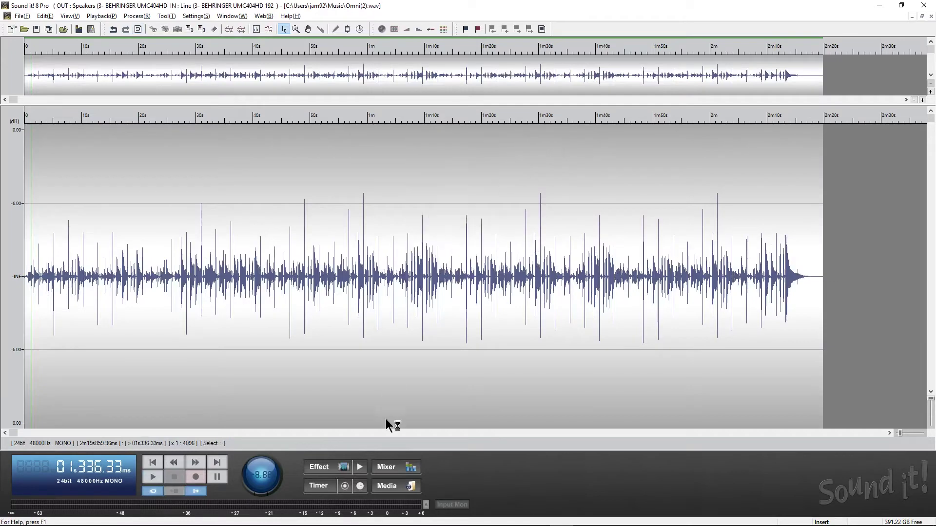
- Load SonnoxEQ from the Sonnox plug-ins into the mixer's first insert slot
{"action": "left_click", "coordinate": [403, 473]}
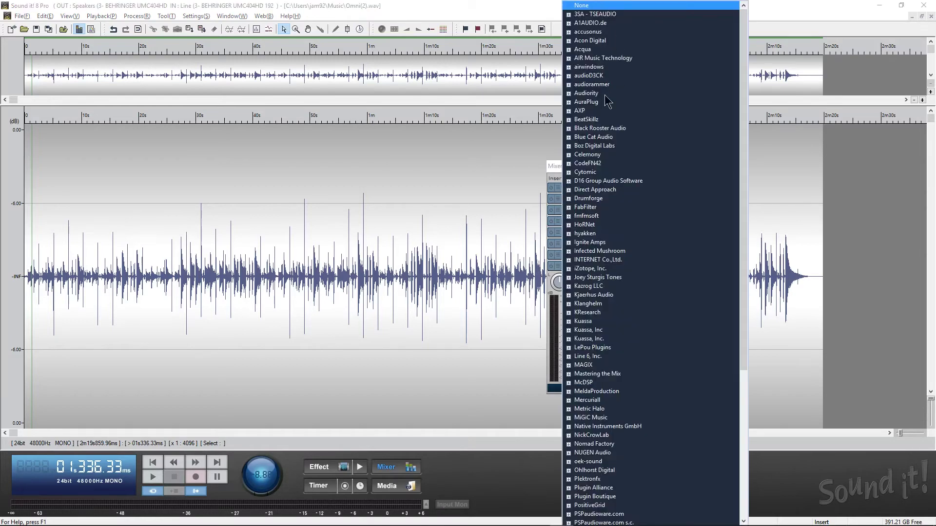
{"action": "scroll", "coordinate": [607, 101], "scroll_direction": "down", "scroll_amount": 8}
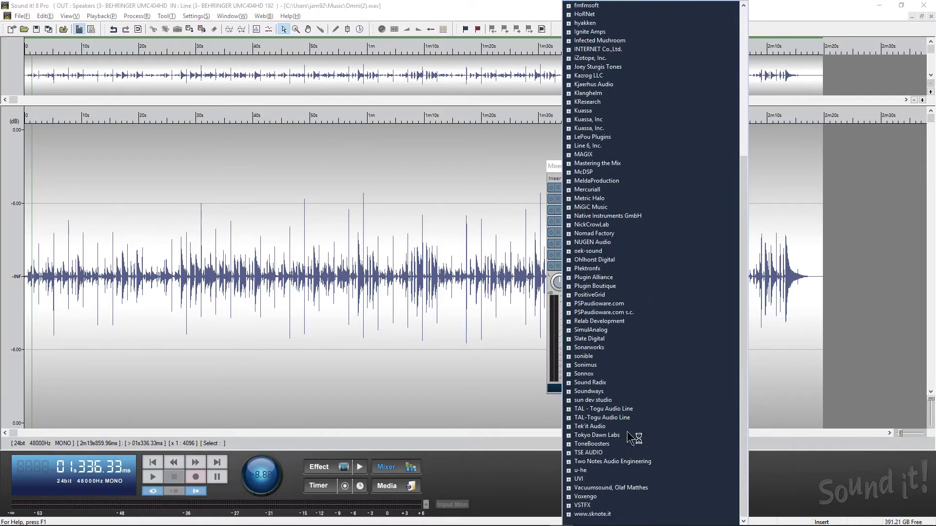
{"action": "left_click", "coordinate": [569, 374]}
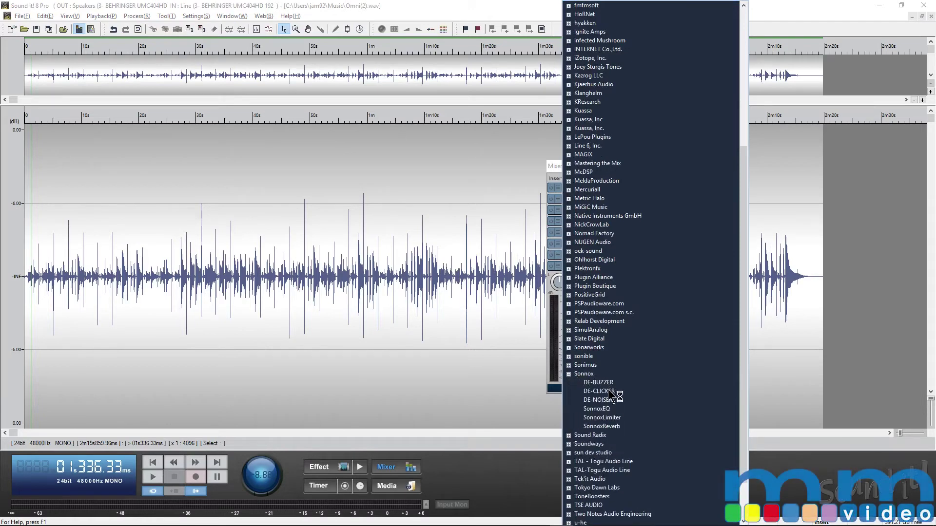
{"action": "double_click", "coordinate": [600, 409]}
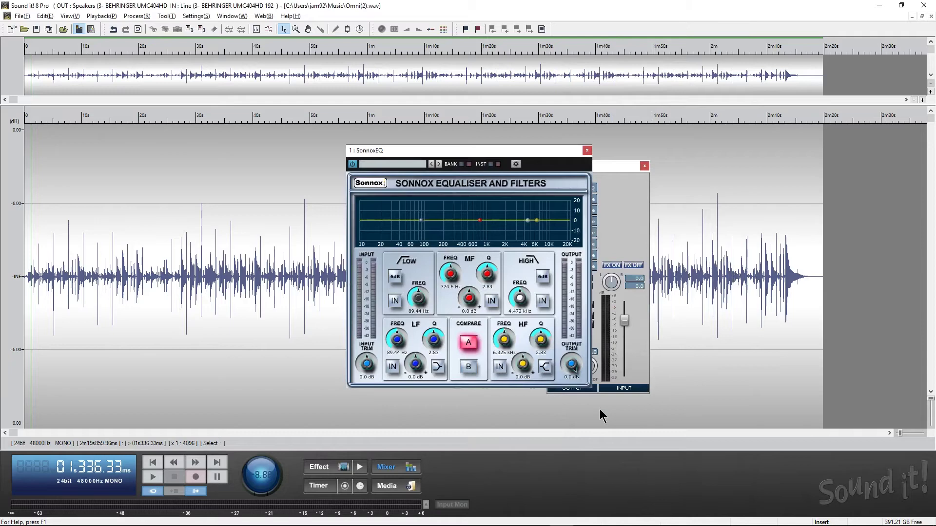
- While playing from about 33 s, enable the MF band and cut 7.6 dB near 290 Hz
{"action": "left_click_drag", "start_coordinate": [478, 148], "coordinate": [402, 196]}
{"action": "left_click", "coordinate": [217, 279]}
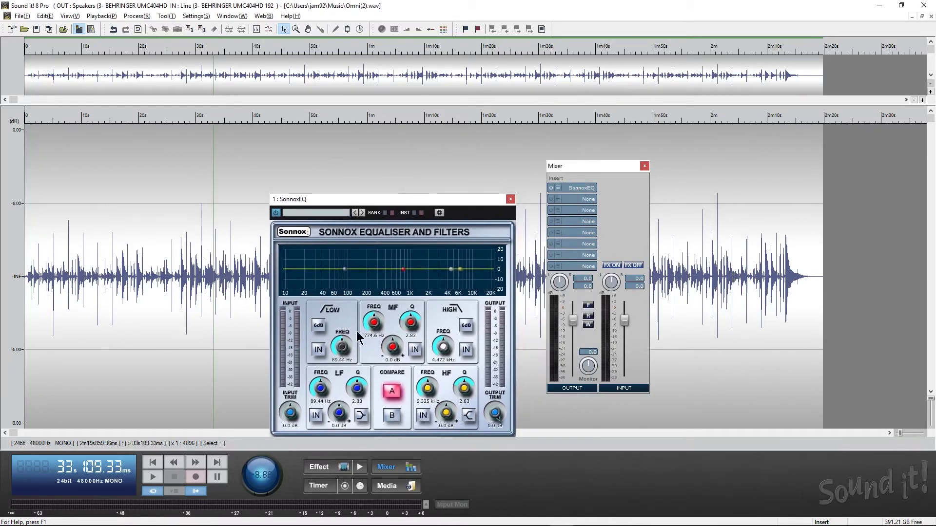
{"action": "key", "text": "space"}
{"action": "left_click", "coordinate": [414, 349]}
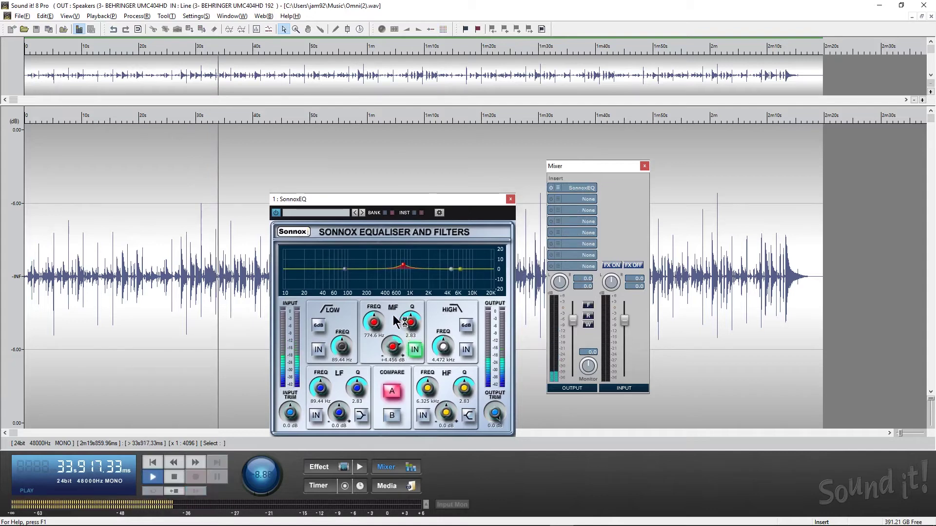
{"action": "left_click_drag", "start_coordinate": [393, 347], "coordinate": [396, 388]}
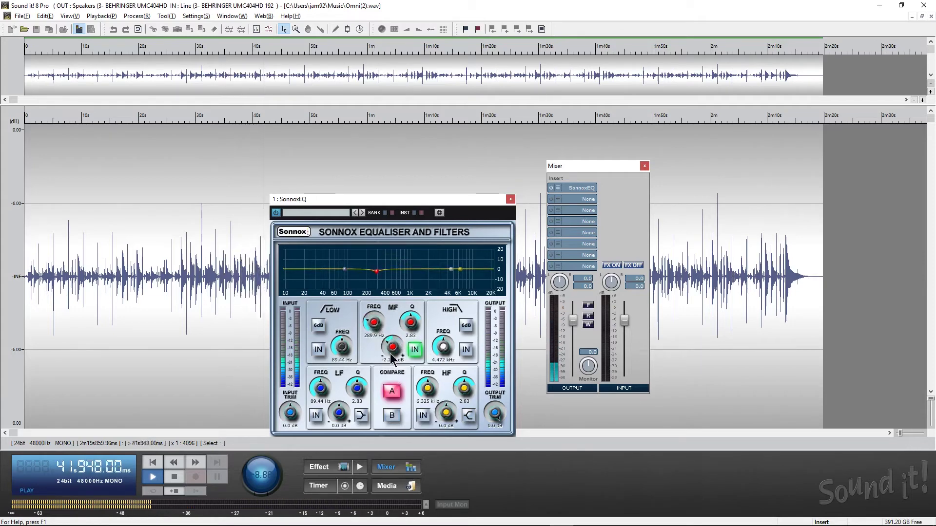
- Enable the low-cut filter with a 24 dB slope at about 52.79 Hz, then stop playback
{"action": "left_click", "coordinate": [321, 347]}
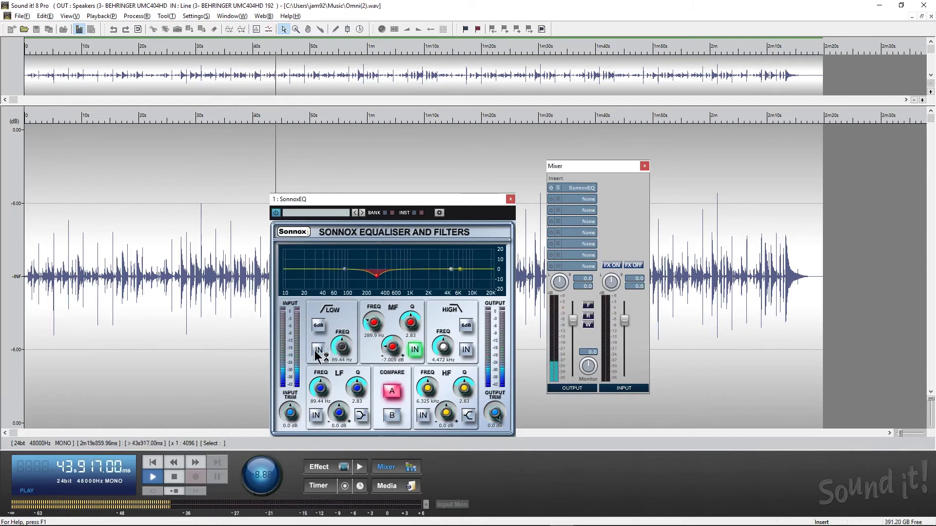
{"action": "left_click", "coordinate": [319, 327]}
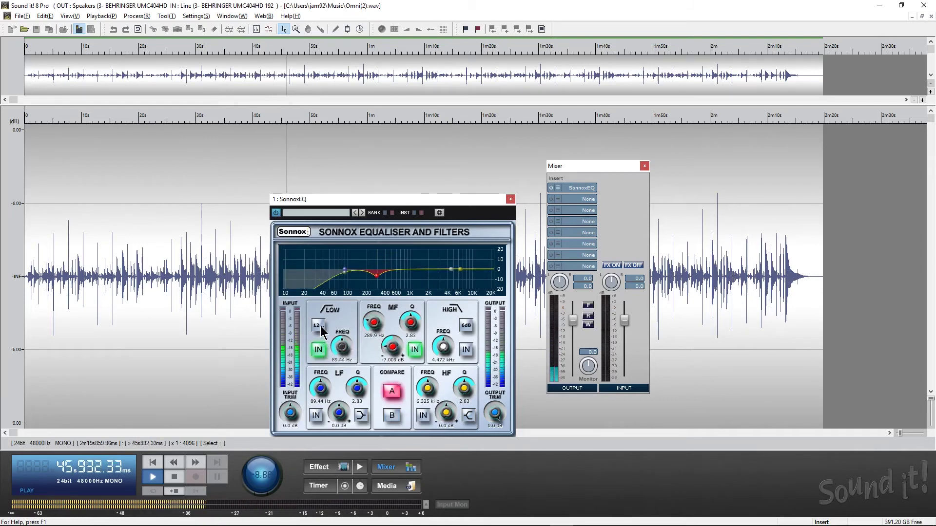
{"action": "left_click", "coordinate": [322, 333]}
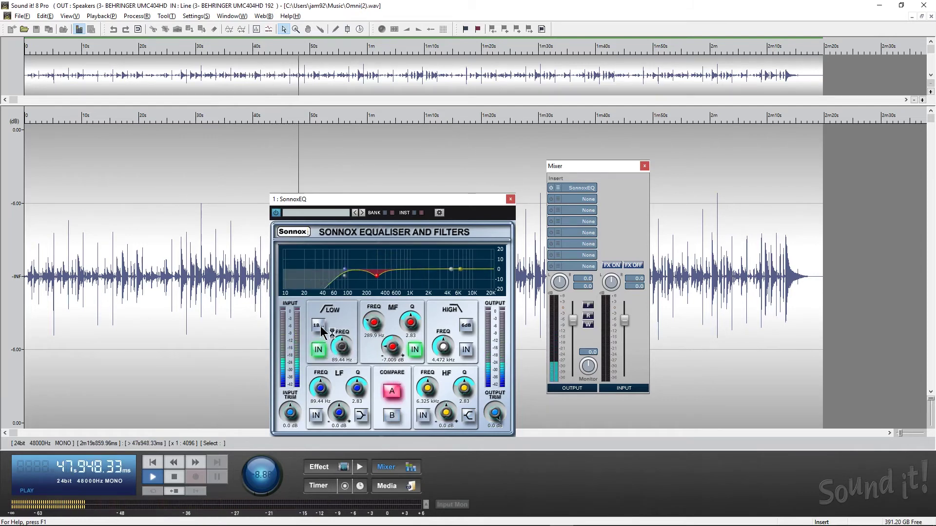
{"action": "left_click_drag", "start_coordinate": [347, 353], "coordinate": [342, 373]}
{"action": "key", "text": "space"}
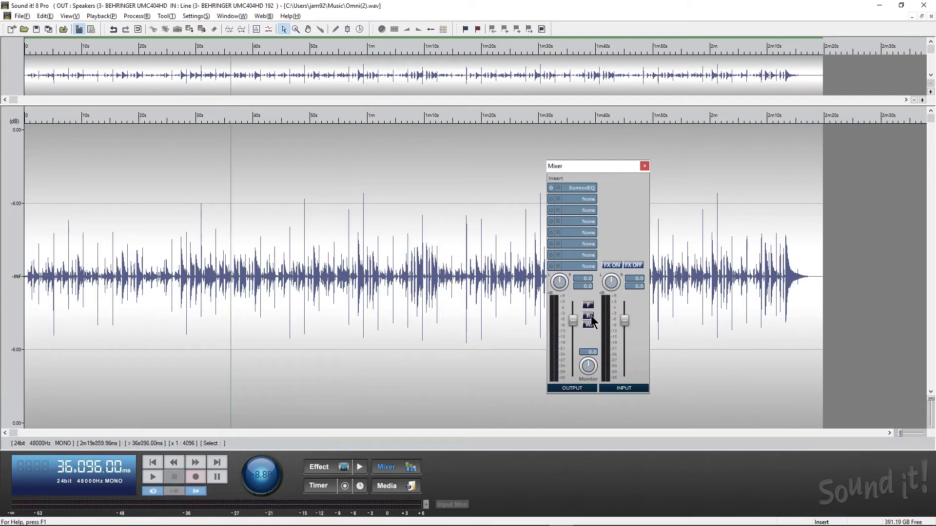
- Turn on R/W automation and adjust the OUTPUT fader during playback
{"action": "left_click", "coordinate": [590, 315]}
{"action": "key", "text": "space"}
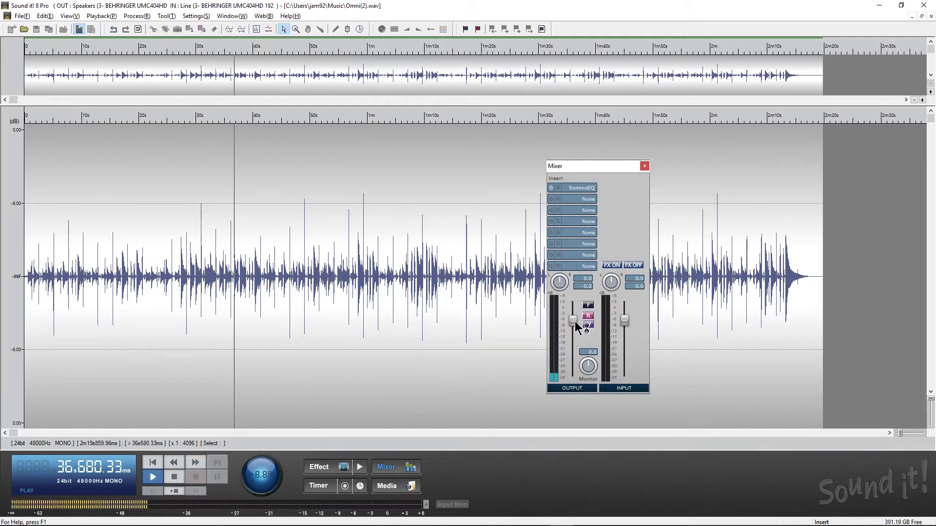
{"action": "mouse_move", "coordinate": [574, 320]}
{"action": "left_mouse_down"}
{"action": "mouse_move", "coordinate": [572, 349]}
{"action": "mouse_move", "coordinate": [572, 317]}
{"action": "mouse_move", "coordinate": [571, 325]}
{"action": "left_mouse_up"}
{"action": "mouse_move", "coordinate": [571, 318]}
{"action": "left_mouse_down"}
{"action": "mouse_move", "coordinate": [572, 338]}
{"action": "mouse_move", "coordinate": [572, 327]}
{"action": "mouse_move", "coordinate": [590, 318]}
{"action": "left_mouse_up"}
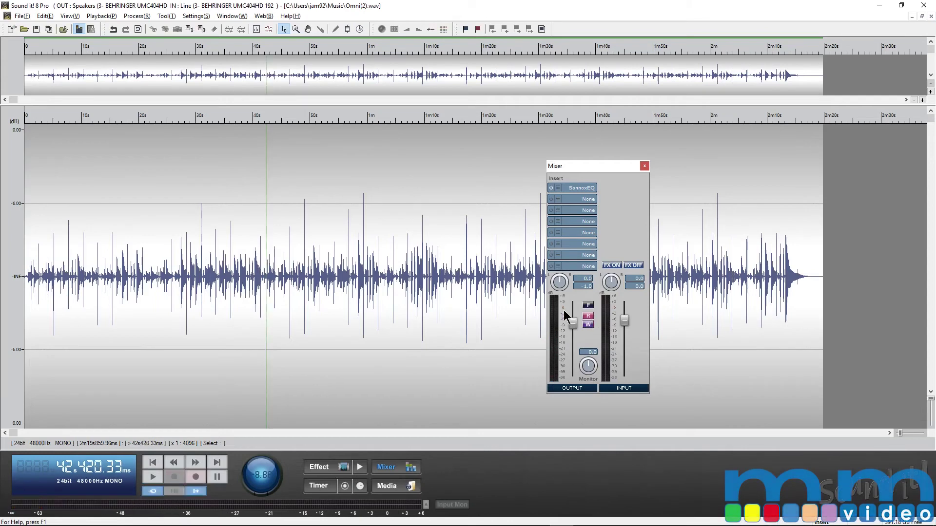
{"action": "key", "text": "space"}
{"action": "left_click", "coordinate": [244, 303]}
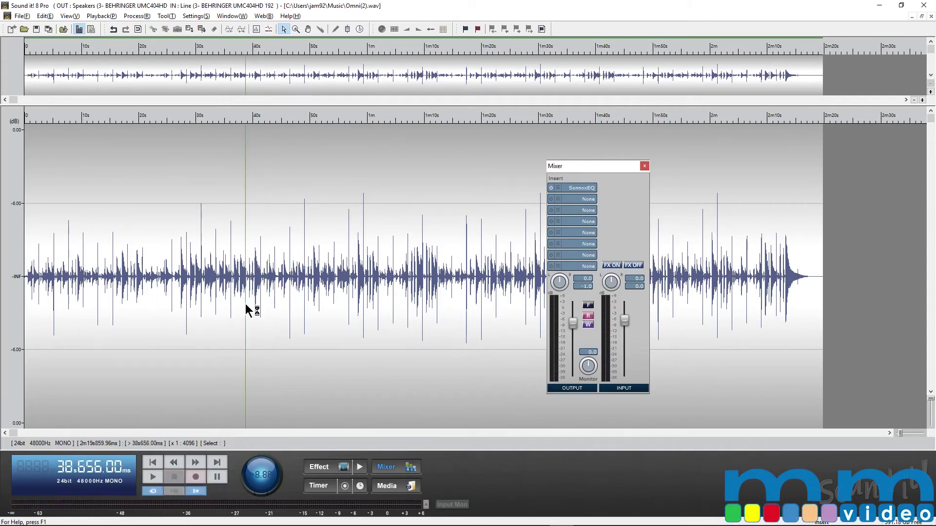
{"action": "key", "text": "space"}
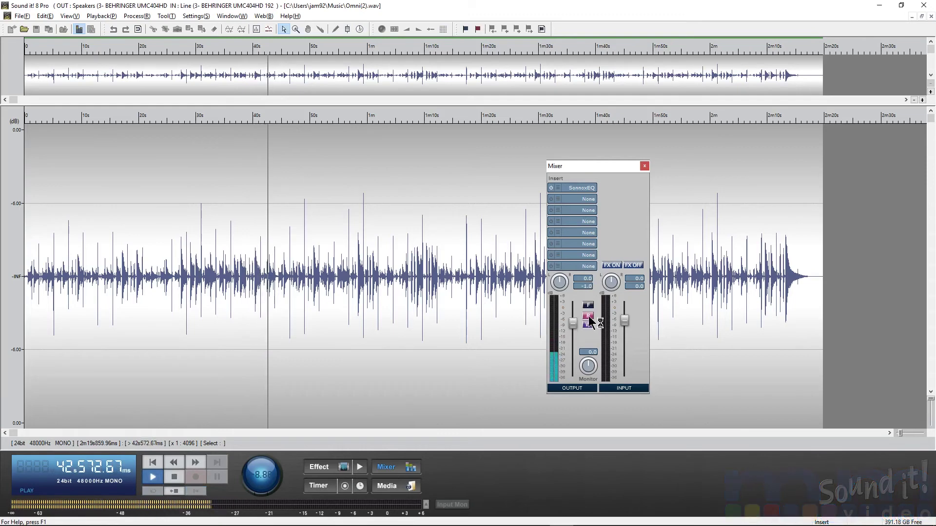
{"action": "key", "text": "space"}
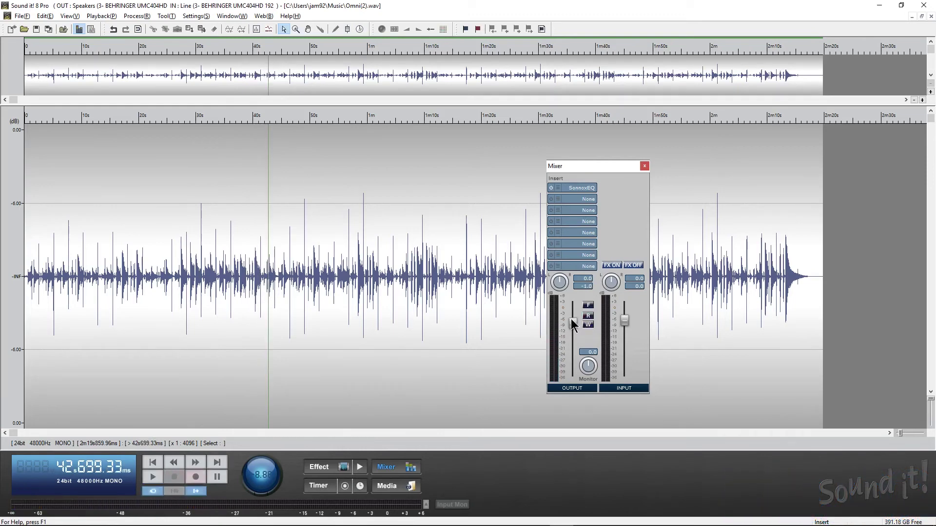
- Enter 0.0 as the OUTPUT level and freeze SonnoxEQ into the waveform
{"action": "left_click", "coordinate": [583, 287]}
{"action": "left_click_drag", "start_coordinate": [592, 289], "coordinate": [531, 299]}
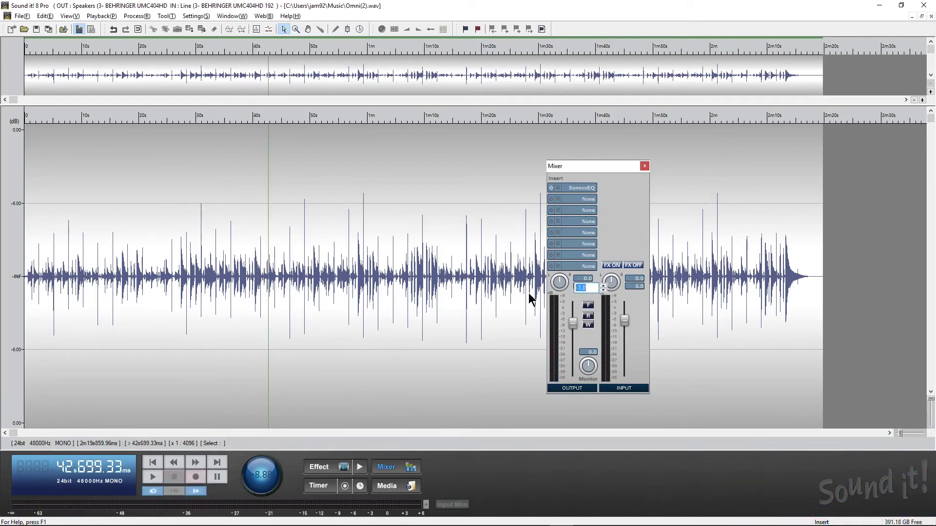
{"action": "type", "text": "6"}
{"action": "key", "text": "Return"}
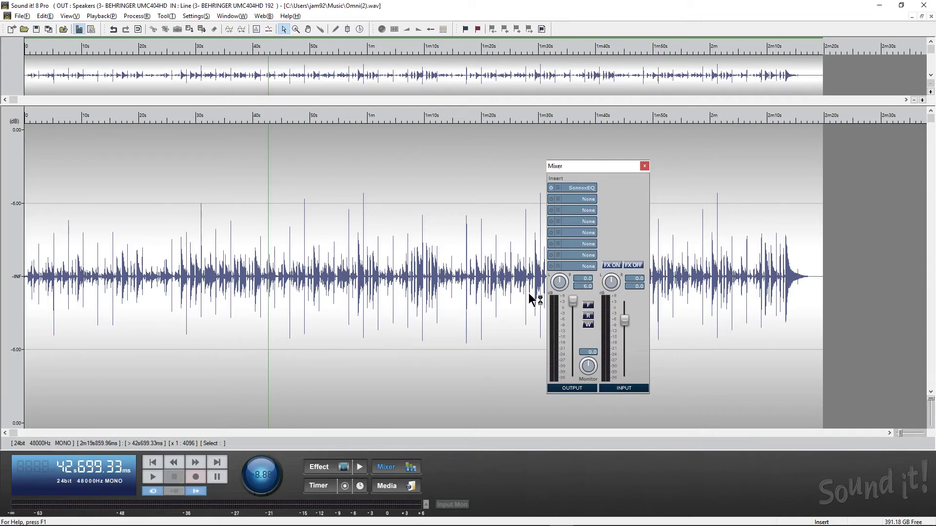
{"action": "left_click", "coordinate": [584, 286]}
{"action": "type", "text": "-0"}
{"action": "key", "text": "Return"}
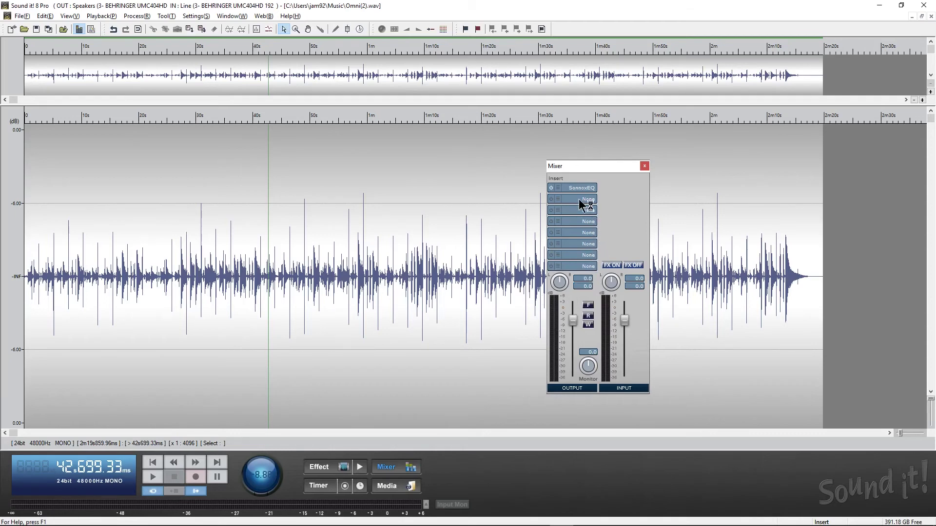
{"action": "left_click", "coordinate": [588, 306]}
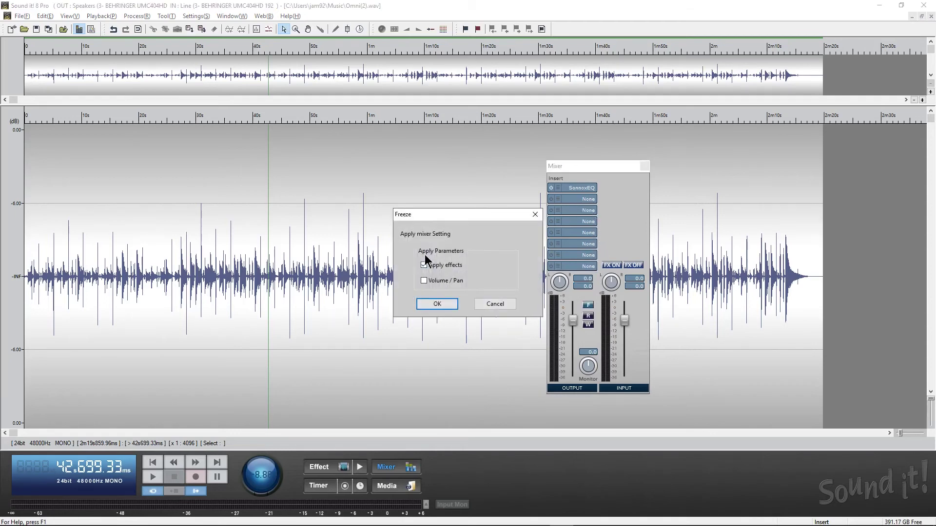
{"action": "left_click", "coordinate": [437, 304]}
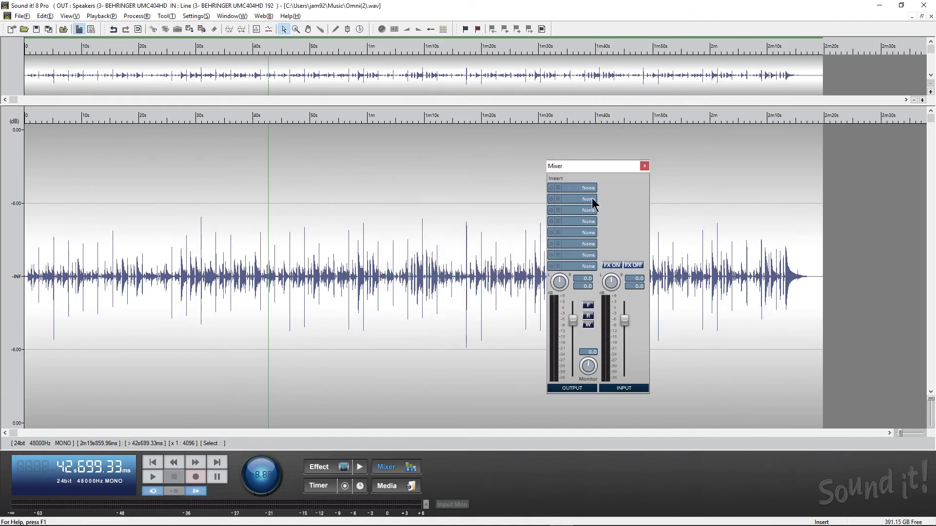
- Select the entire recording and apply Process > Normalize at -3.5 dB peak
{"action": "double_click", "coordinate": [317, 297]}
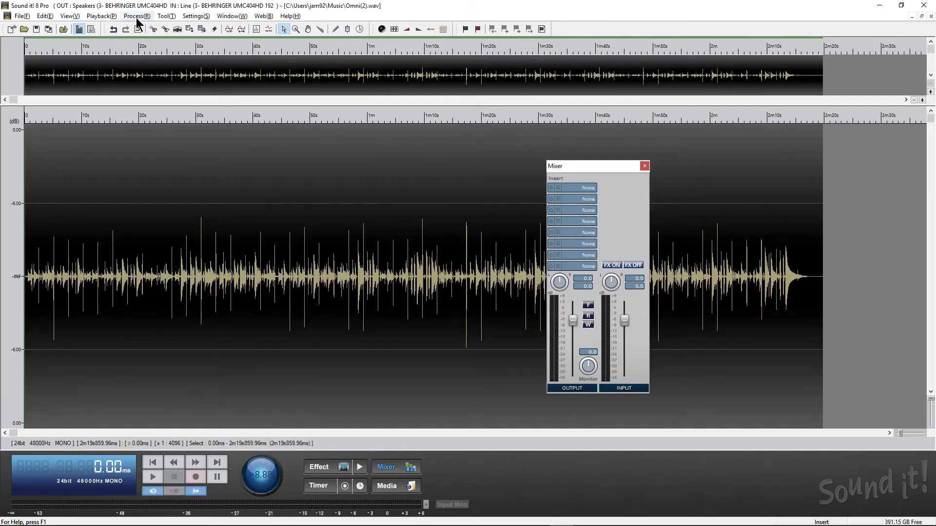
{"action": "left_click", "coordinate": [156, 17]}
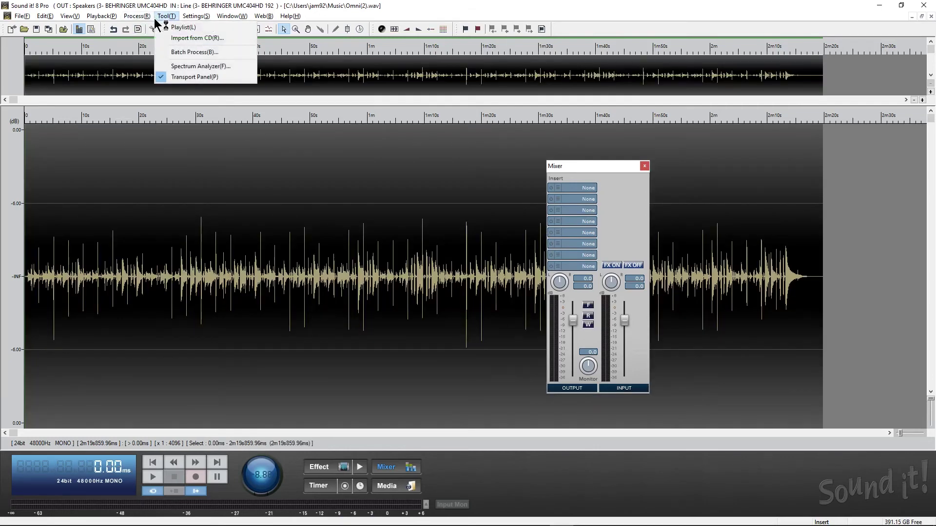
{"action": "mouse_move", "coordinate": [132, 19]}
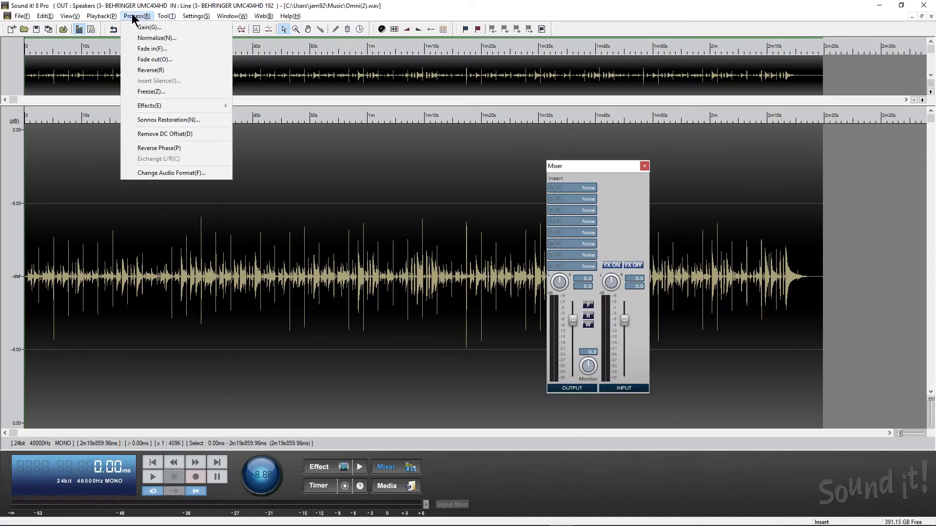
{"action": "left_click", "coordinate": [152, 39]}
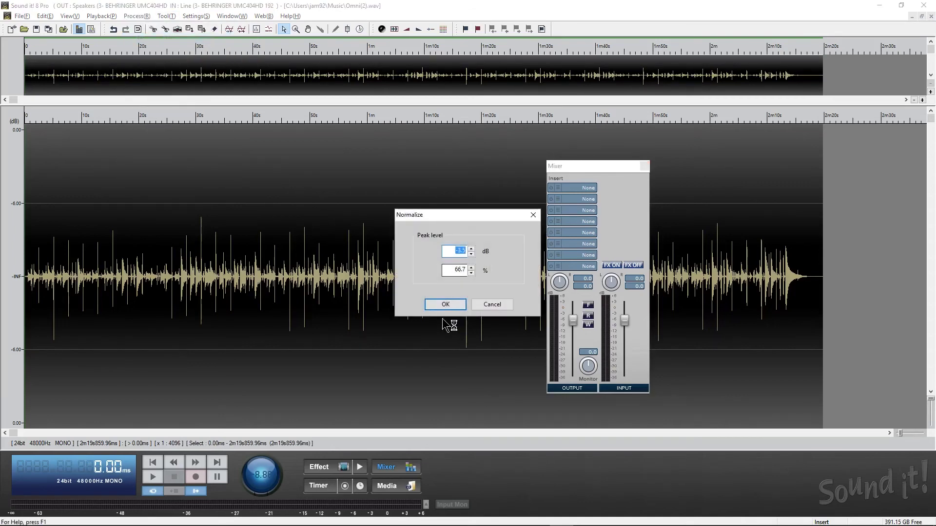
{"action": "left_click", "coordinate": [443, 304]}
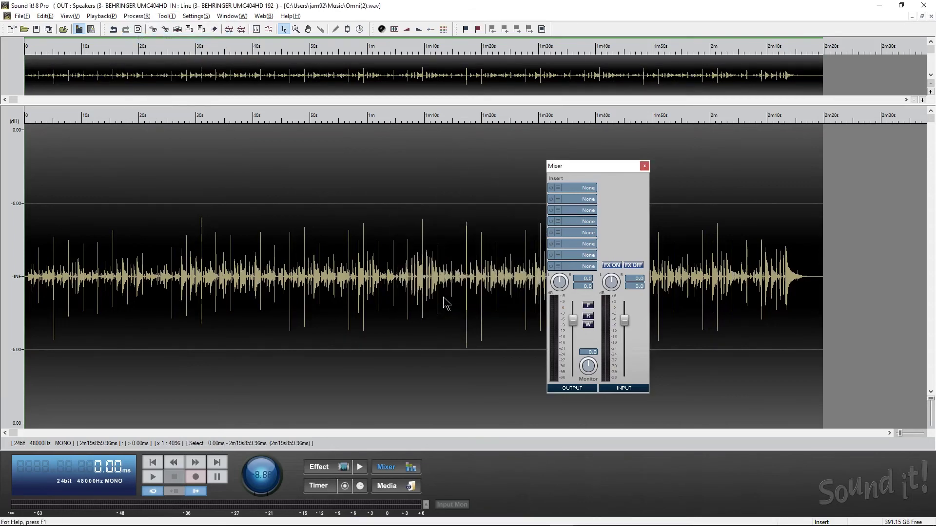